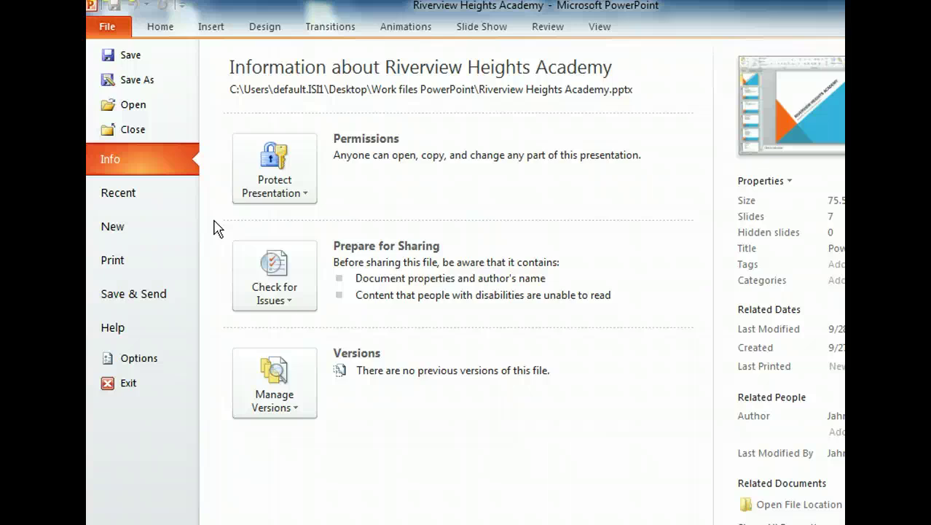
Show the New presentation templates with Blank presentation selected.
left_click(164, 226)
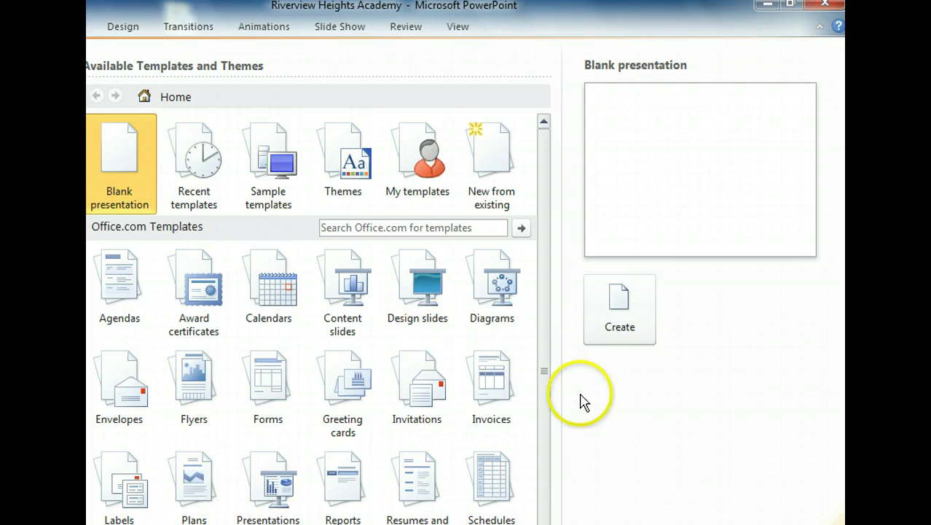
Create a blank presentation and title its first slide 'Dunsmoor Academy'.
left_click(643, 328)
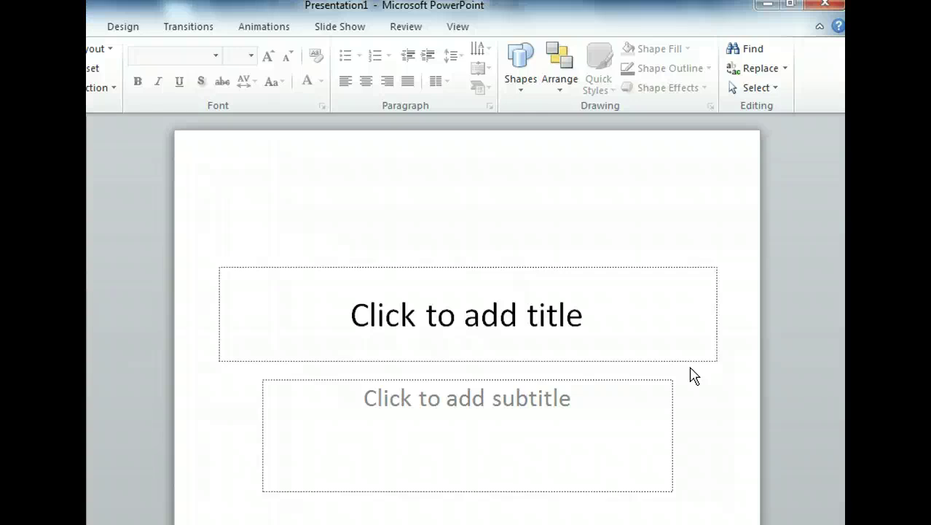
left_click(691, 384)
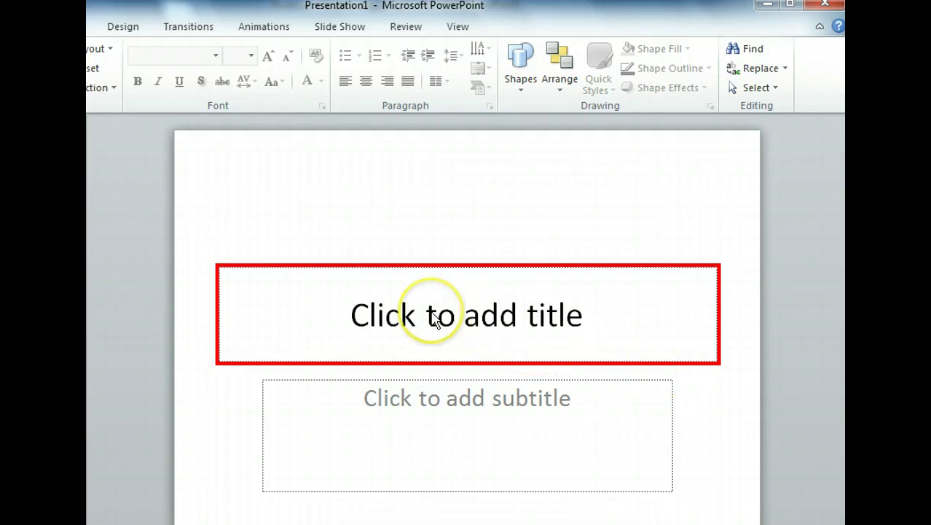
left_click(495, 319)
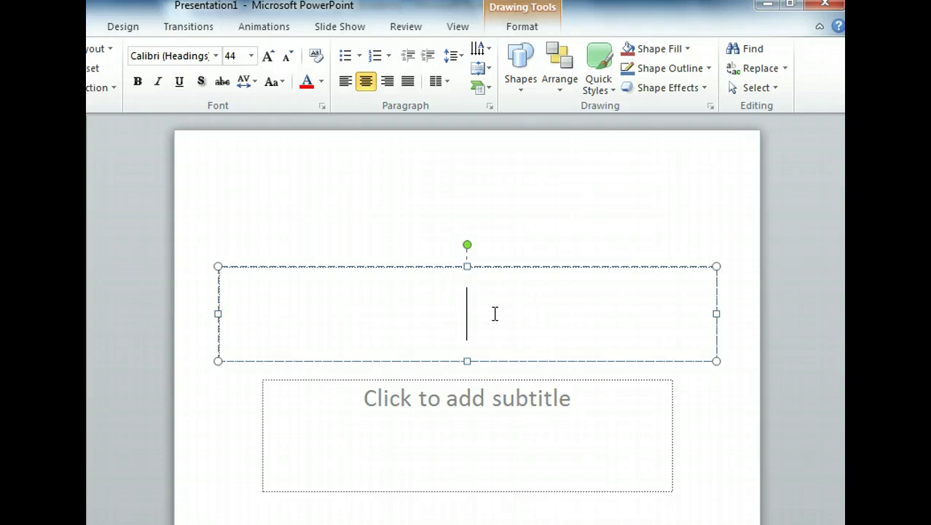
type("D")
type("unsmoo")
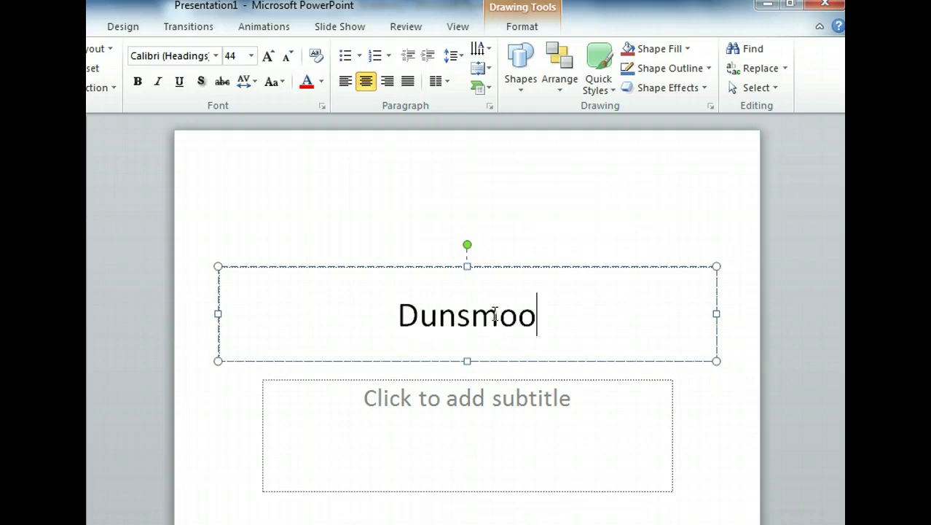
type("r Acad")
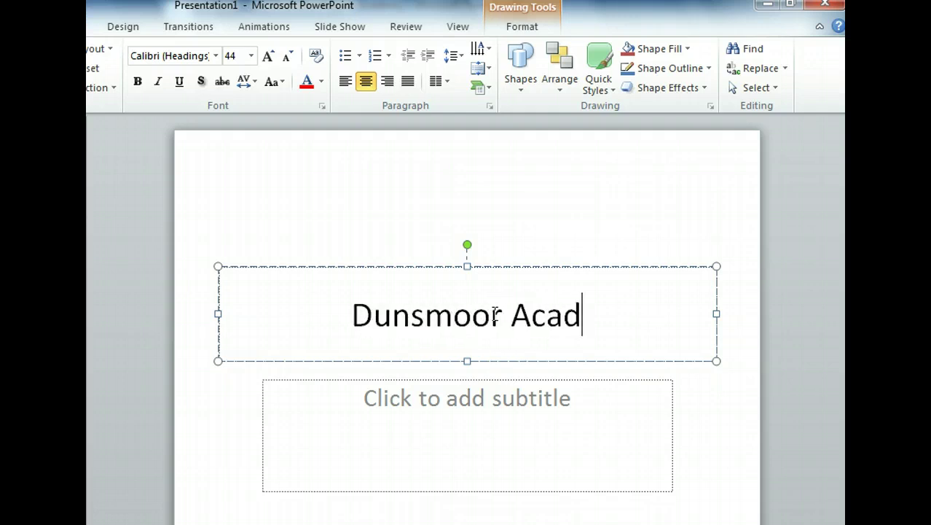
type("emy")
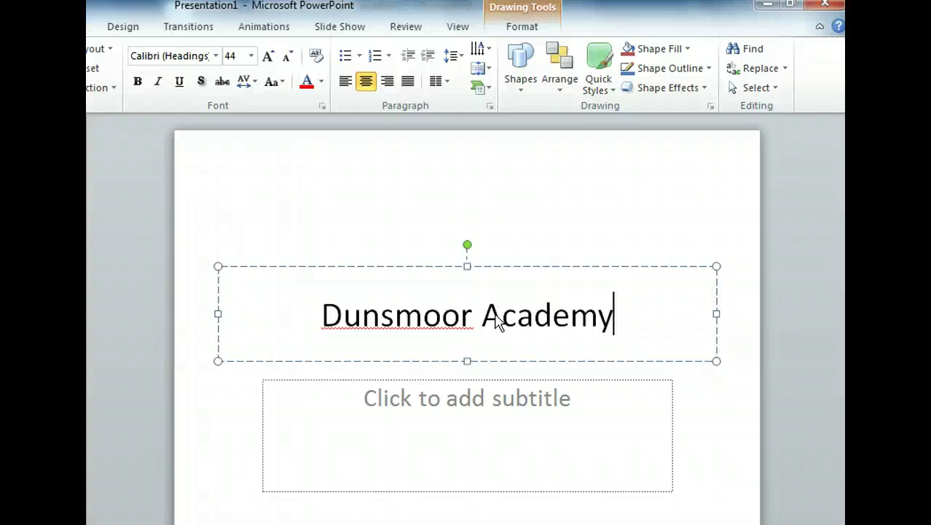
Enter the subtitle 'Committed to Education' with 'Since 1937' on a second line.
left_click(447, 401)
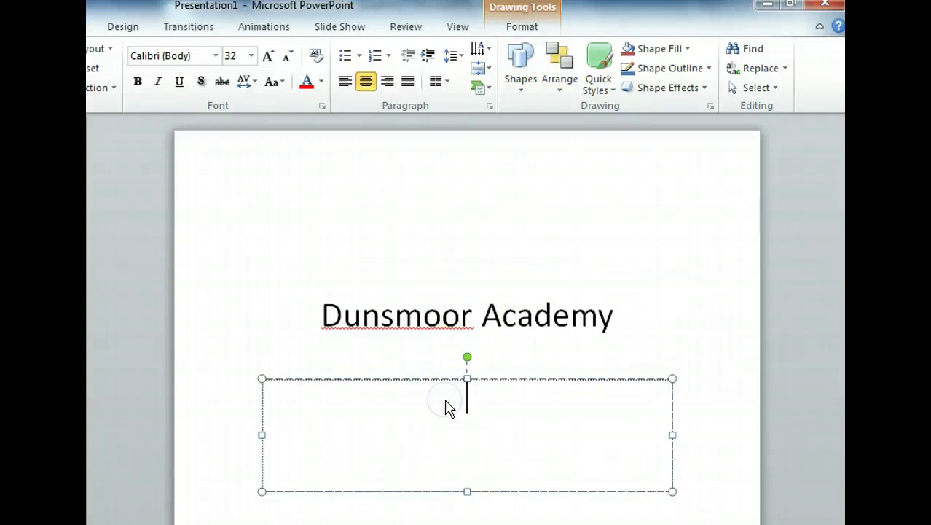
left_click(375, 468)
type("Committed to Education")
key("Return")
type("Since 1937")
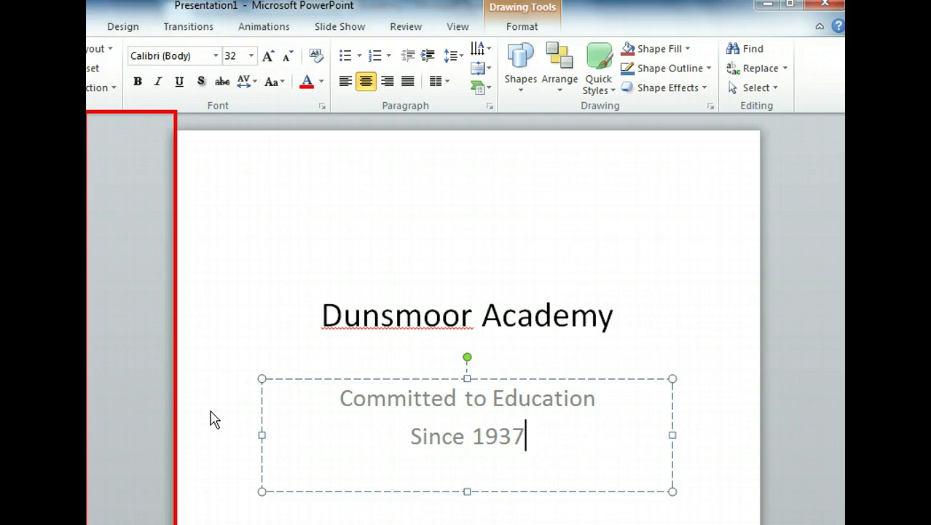
Deselect the subtitle and insert a new Title and Content slide.
left_click(146, 421)
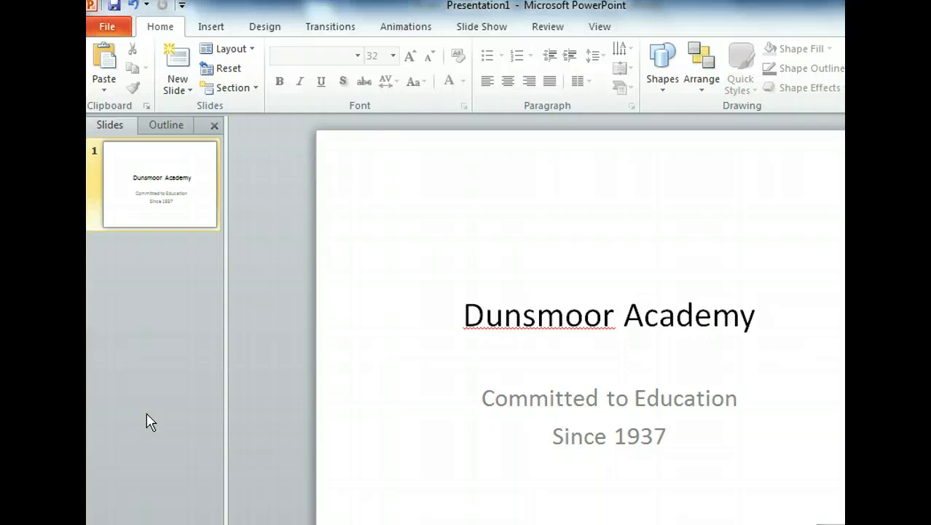
left_click(224, 433)
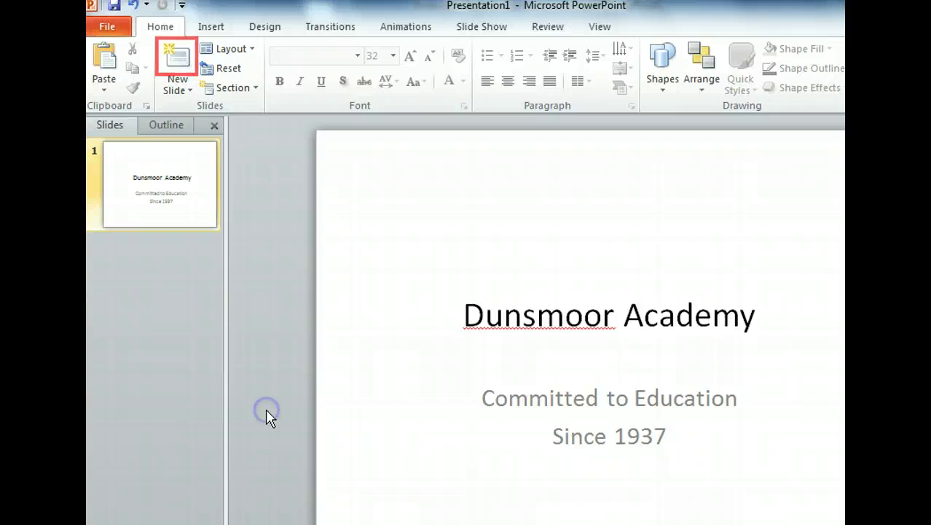
left_click(175, 62)
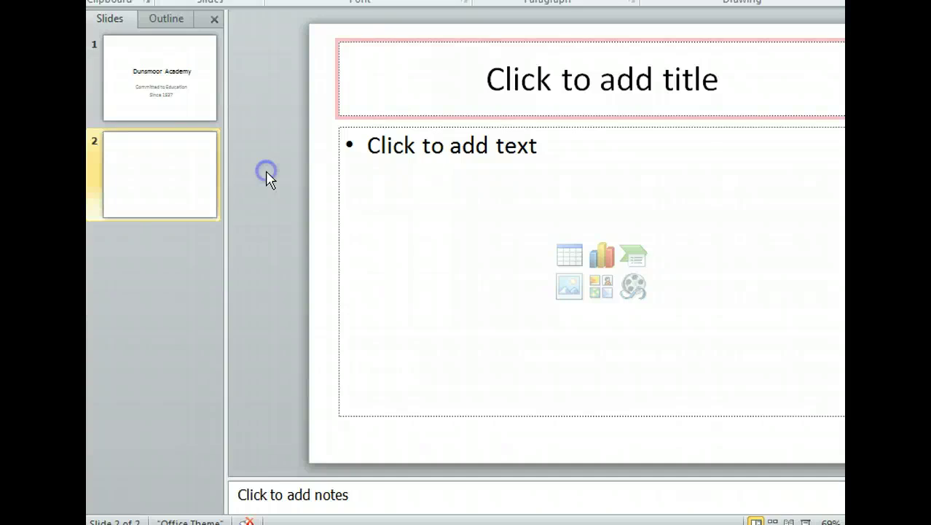
Type 'Our History' into slide 2's title placeholder.
left_click(583, 85)
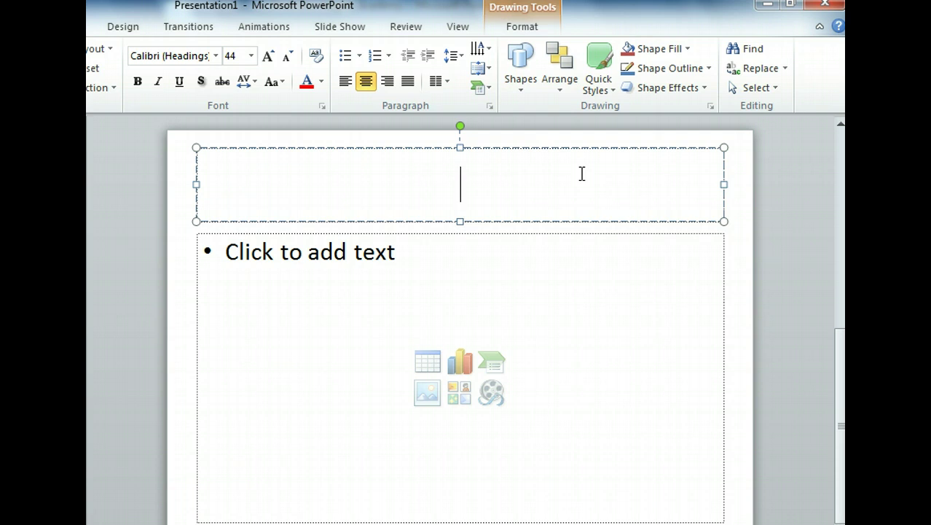
type("O")
type("ur History")
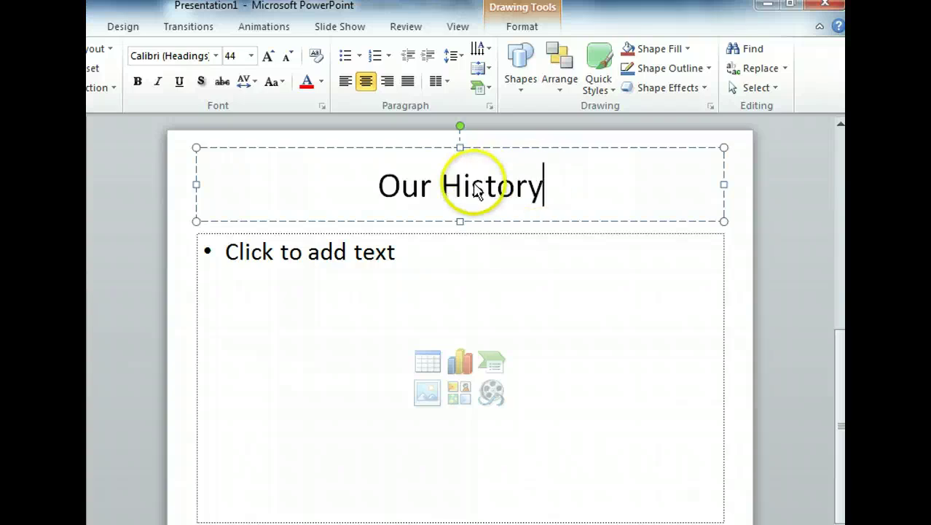
Enter bullets 'Founded in 1937' and 'Located in Walnut Creak, CA' in the content area.
left_click(363, 252)
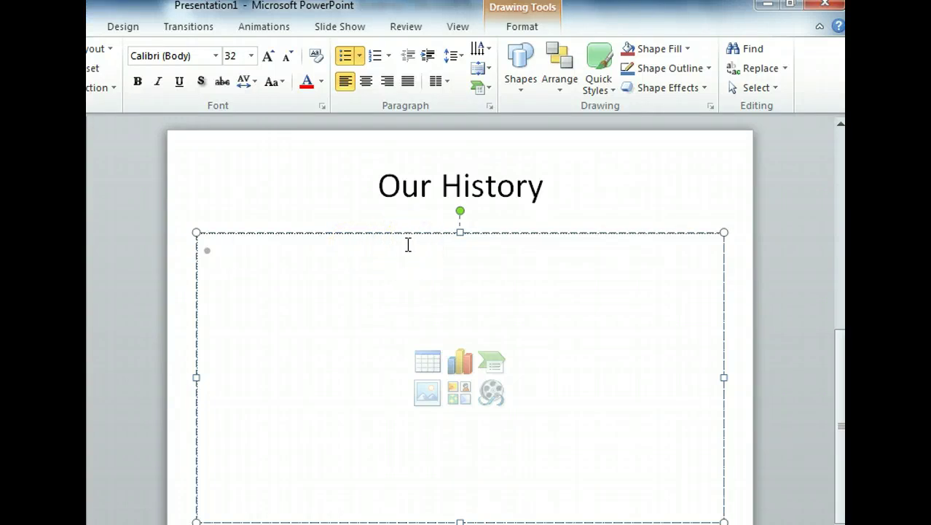
type("Founded ")
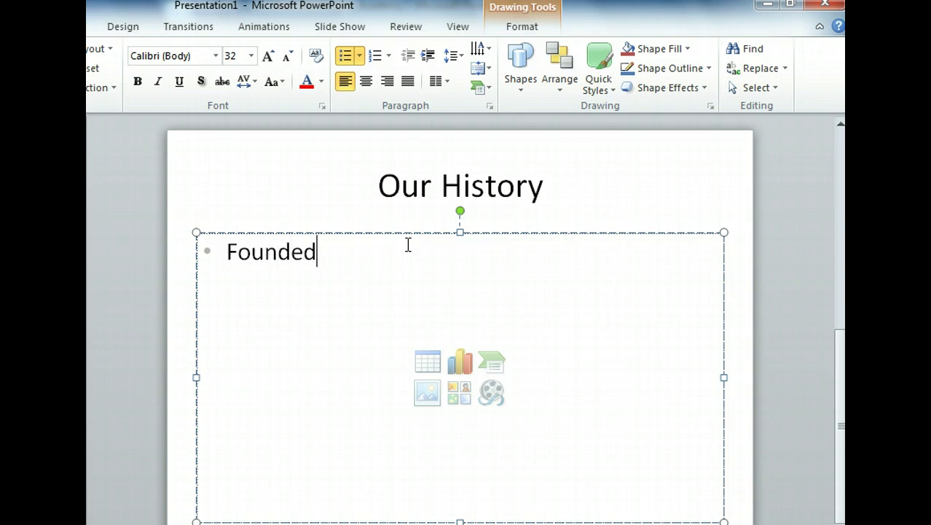
type("in 1")
type("937")
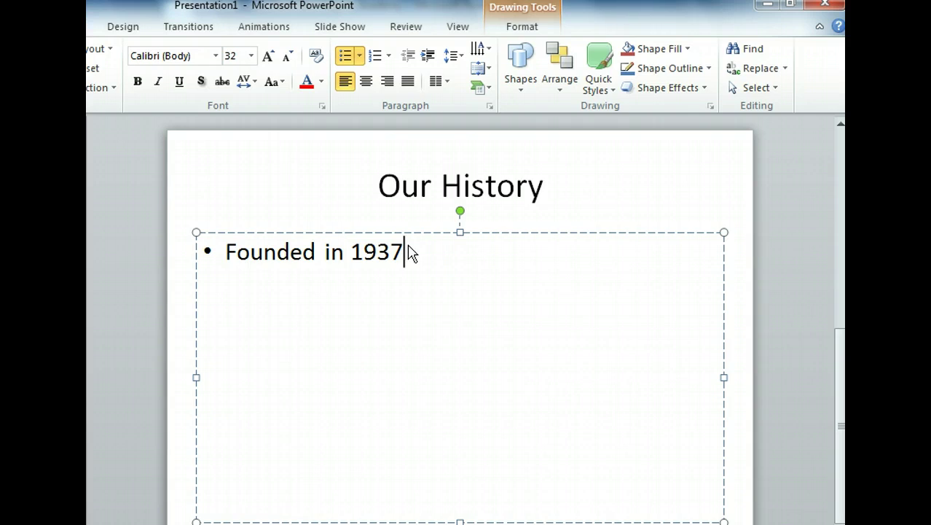
key("Return")
type("Located in Walnut Creak, CA")
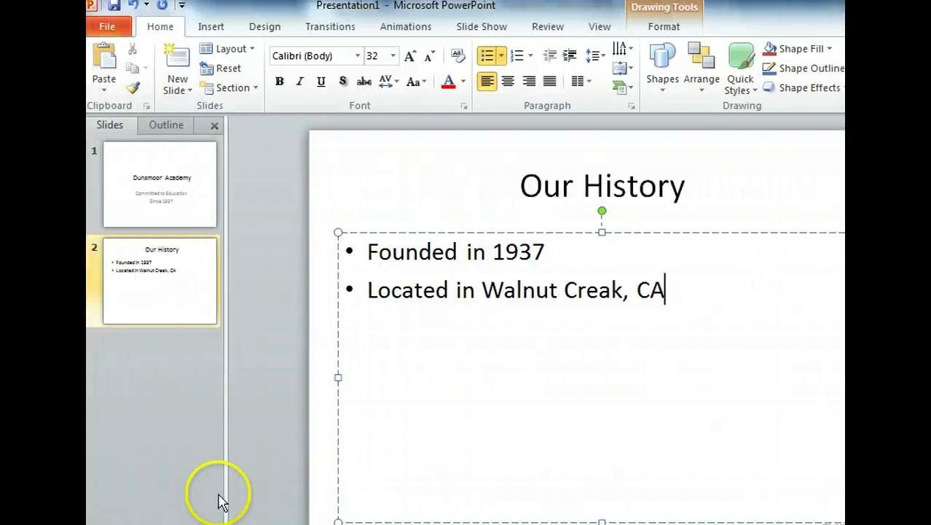
Save the presentation as 'Dunsmoor Academy' in the Work files PowerPoint folder.
left_click(114, 7)
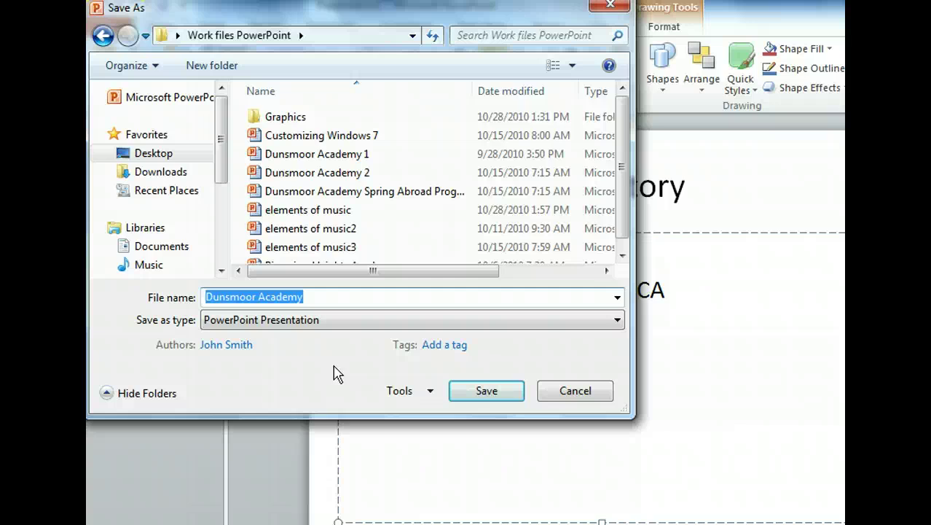
left_click(454, 390)
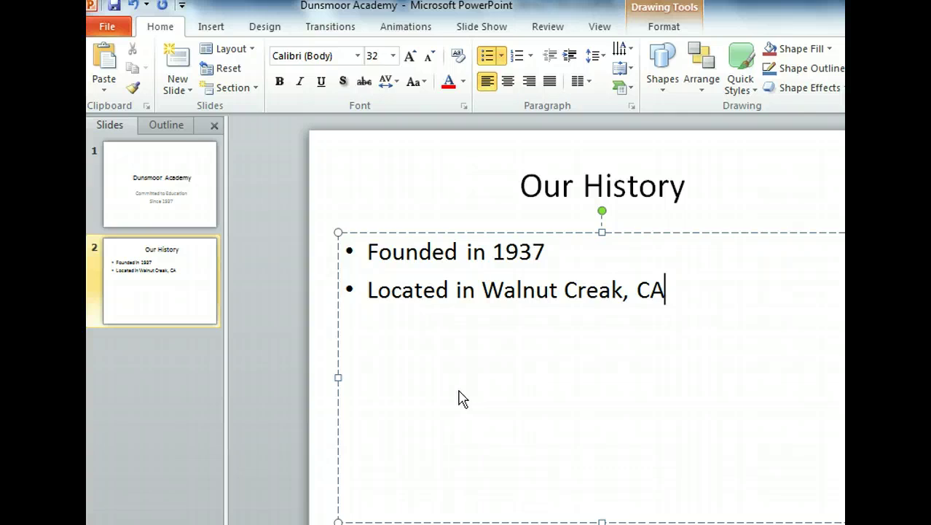
left_click(407, 403)
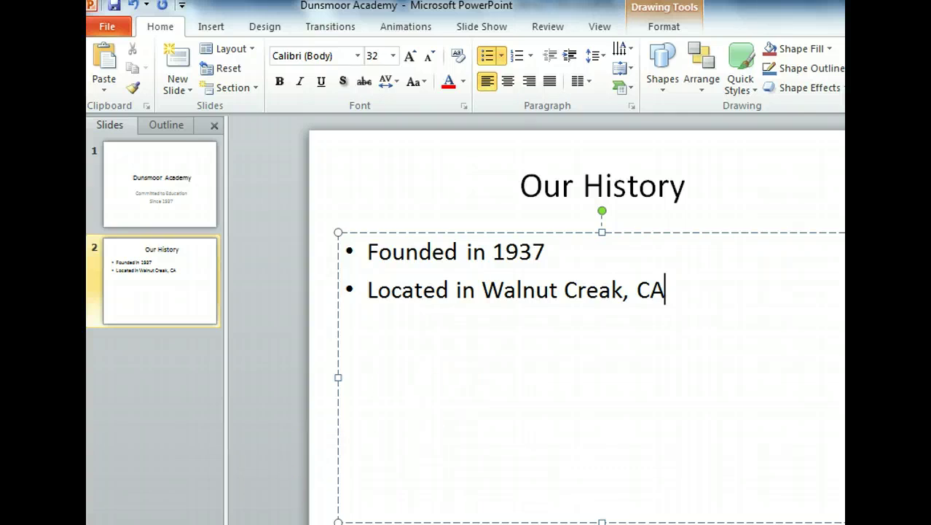